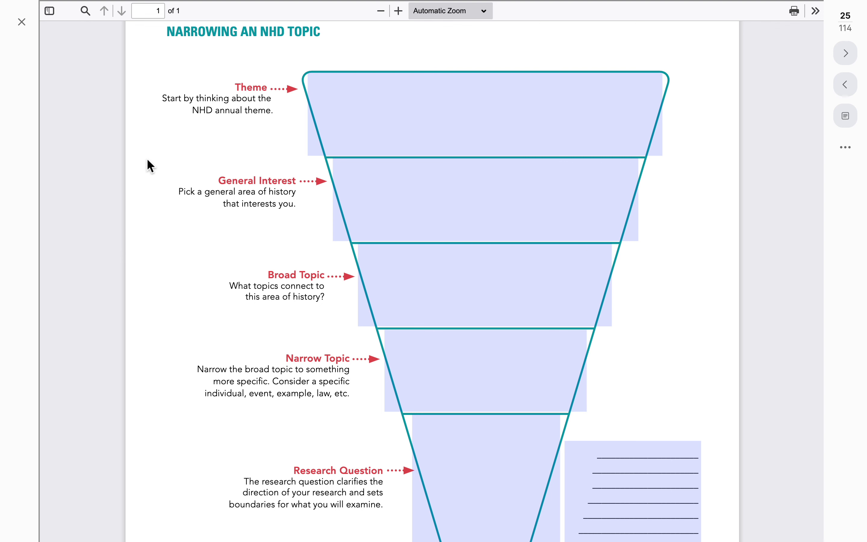
# Fill in the Theme section with "Frontiers on History: people, places, ideas".
pyautogui.click(327, 92)
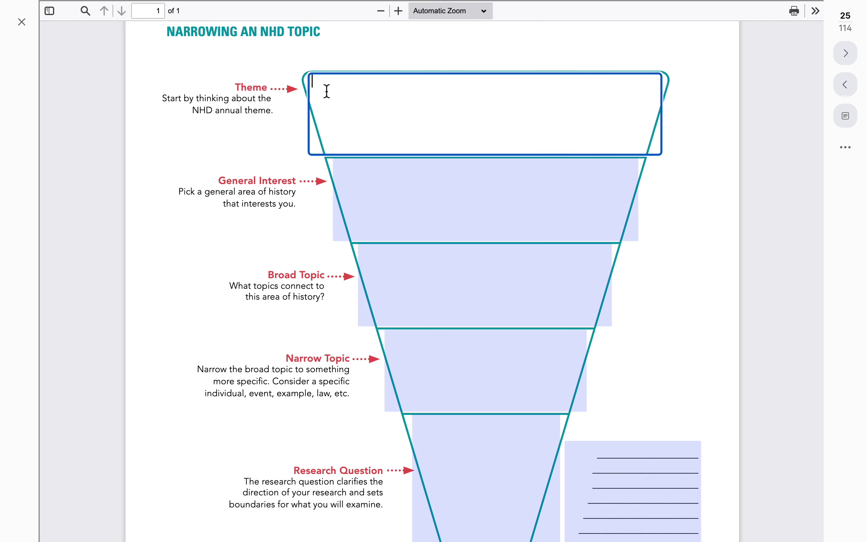
pyautogui.write('Frontiers on History')
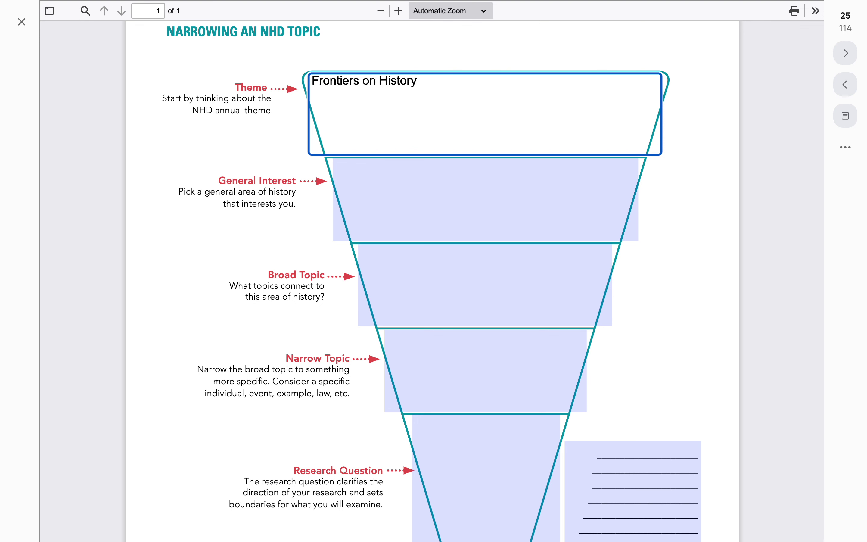
pyautogui.write(': people p')
pyautogui.press('BackSpace')
pyautogui.write('places')
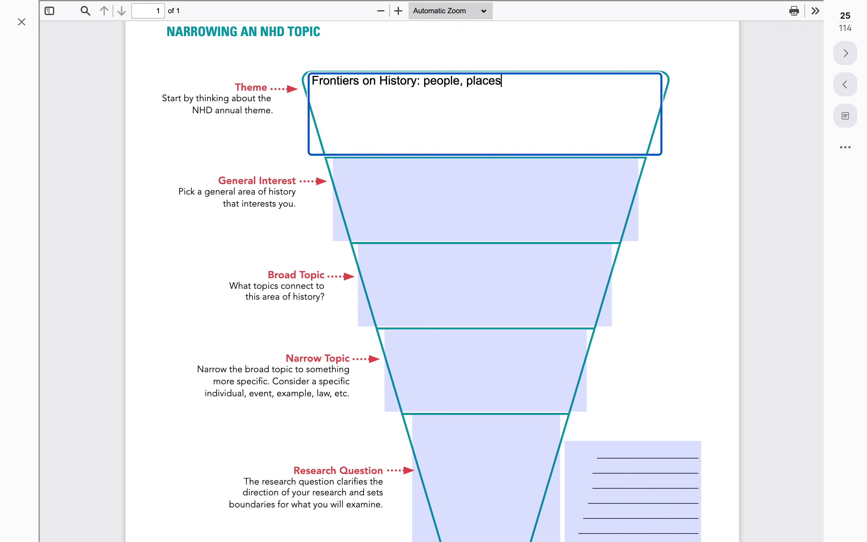
pyautogui.write(',')
pyautogui.write('ideas')
# Enter "Brainstorm ideas" under General Interest and "Use 1 of the ideas that connect with the theme" under Broad Topic.
pyautogui.click(360, 178)
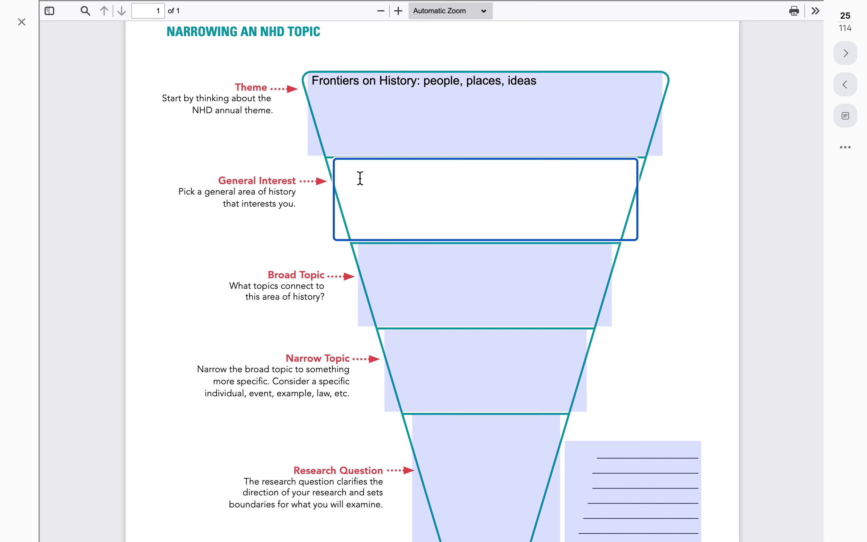
pyautogui.write('Brainstorm ideas')
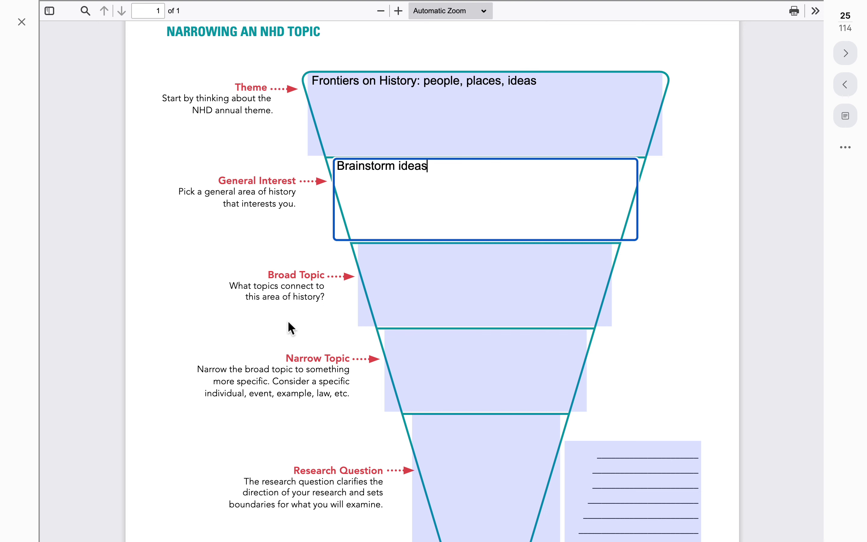
pyautogui.click(380, 271)
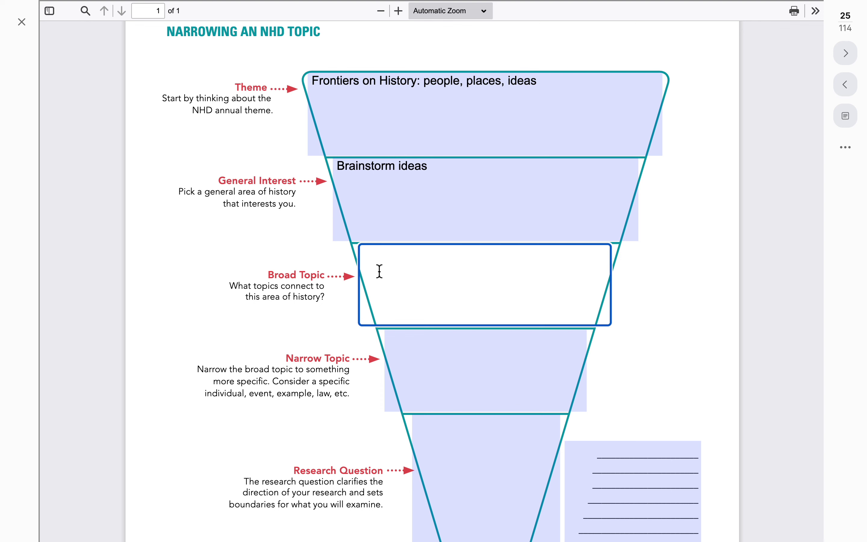
pyautogui.write('Use 1 of the ideas')
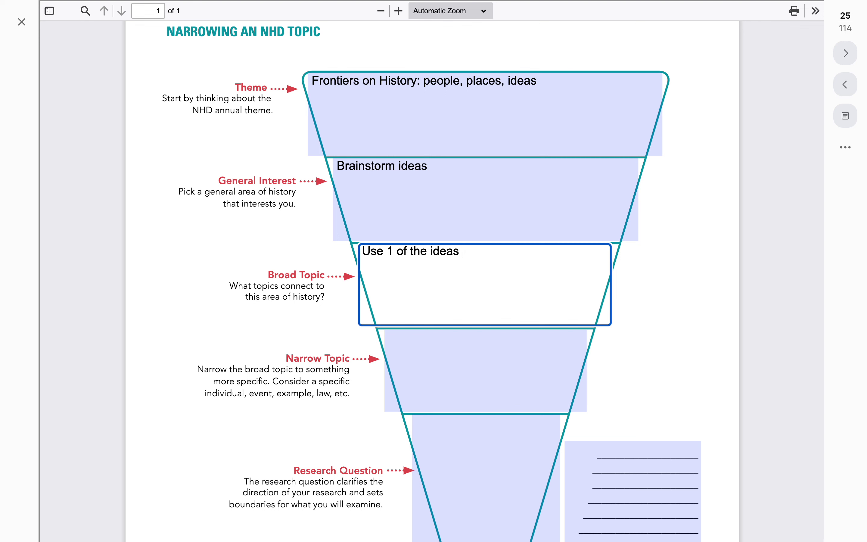
pyautogui.write('that connect with the t')
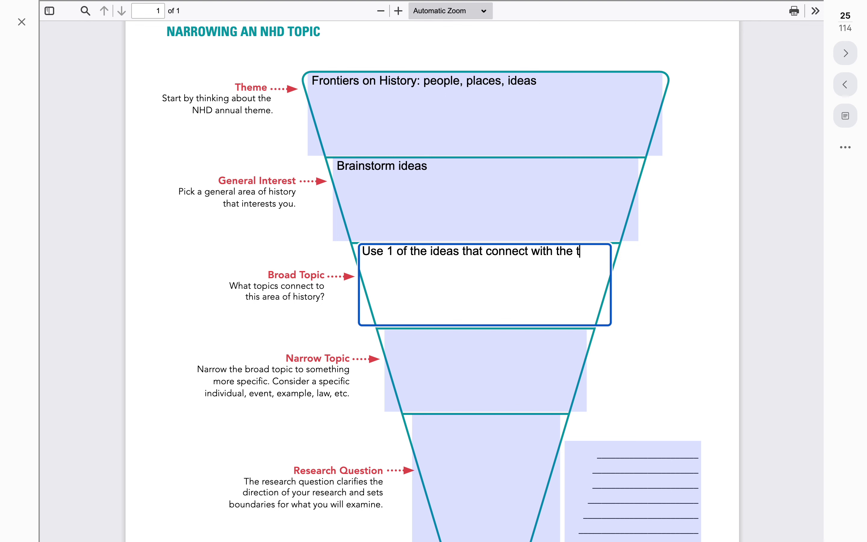
pyautogui.write('heme')
# Correct "on" to "in" in the Theme text so it reads "Frontiers in History".
pyautogui.click(369, 86)
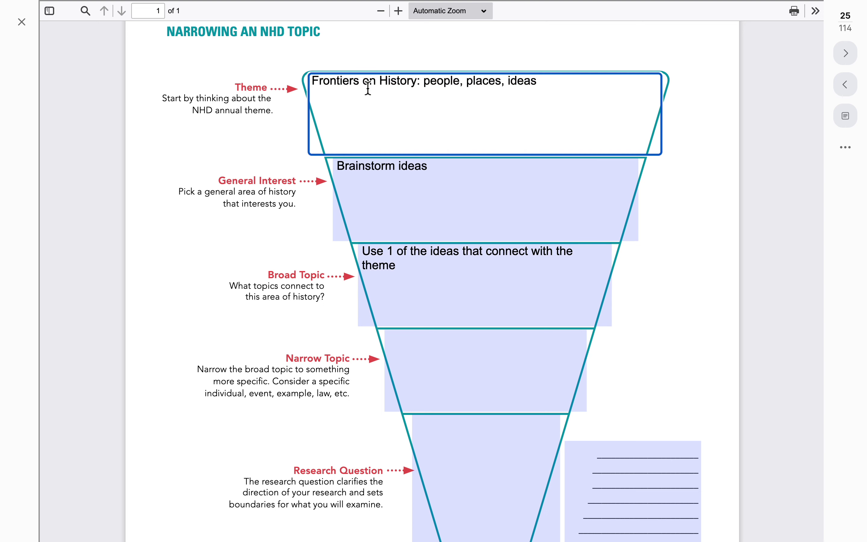
pyautogui.press('BackSpace')
pyautogui.write('i')
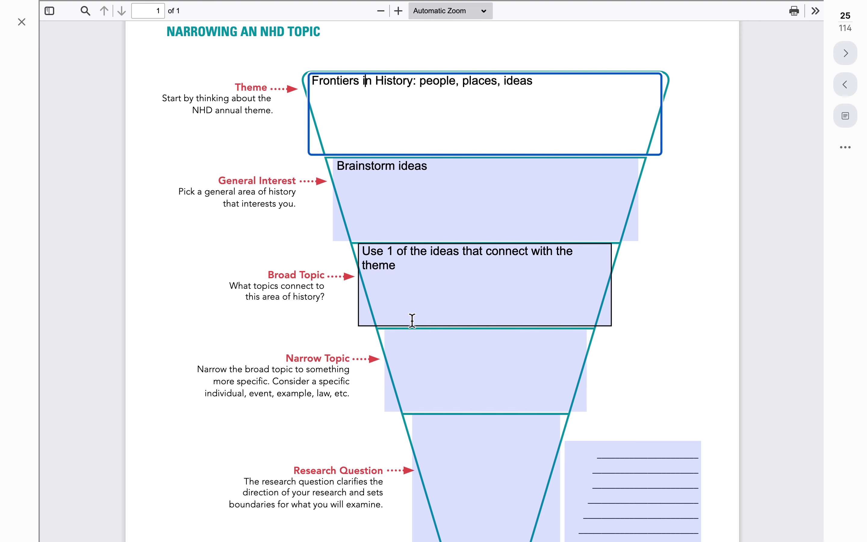
# Fill in the Narrow Topic section with "Overview research to start narrowing down to something specific in that topic".
pyautogui.click(405, 348)
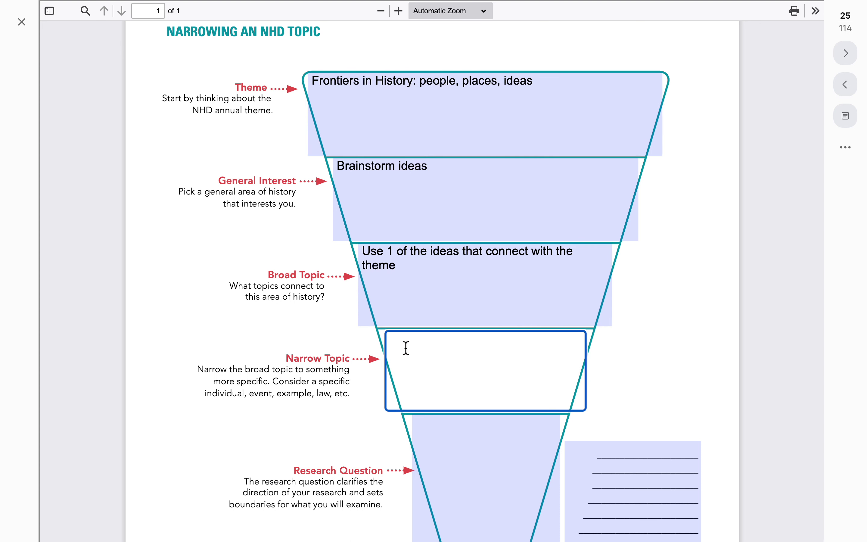
pyautogui.write('Overview')
pyautogui.write('research to sta')
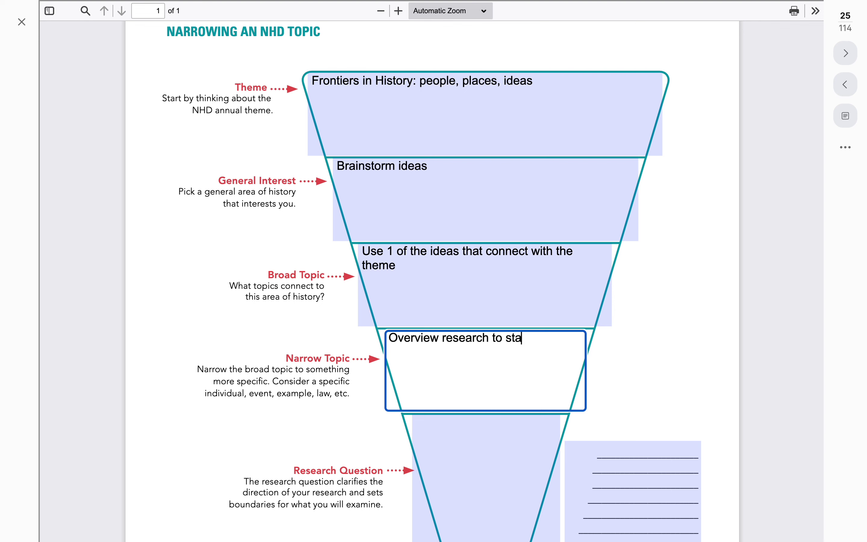
pyautogui.write('rt narrowing do')
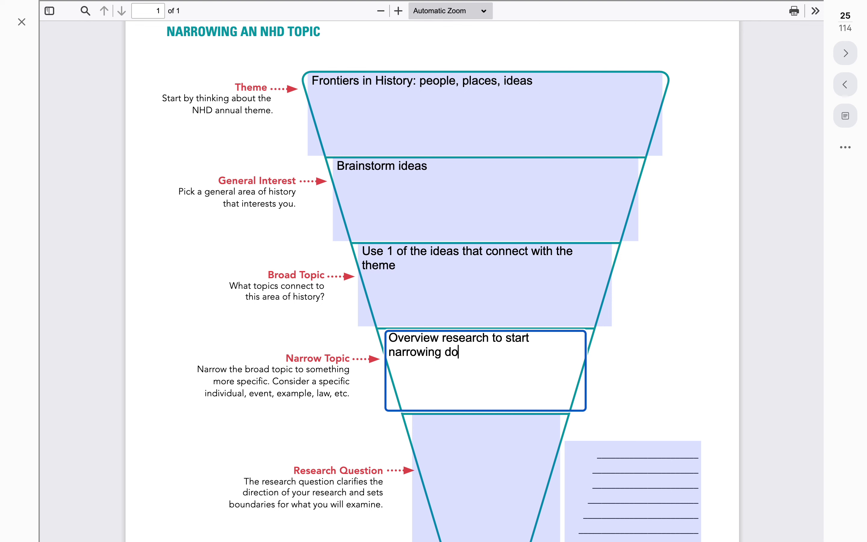
pyautogui.write('wn to something ')
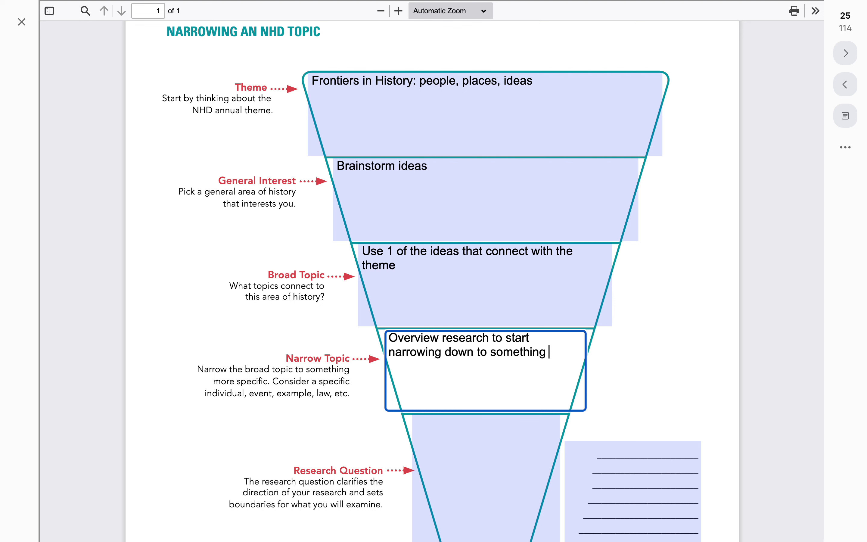
pyautogui.write('specifc in that topic')
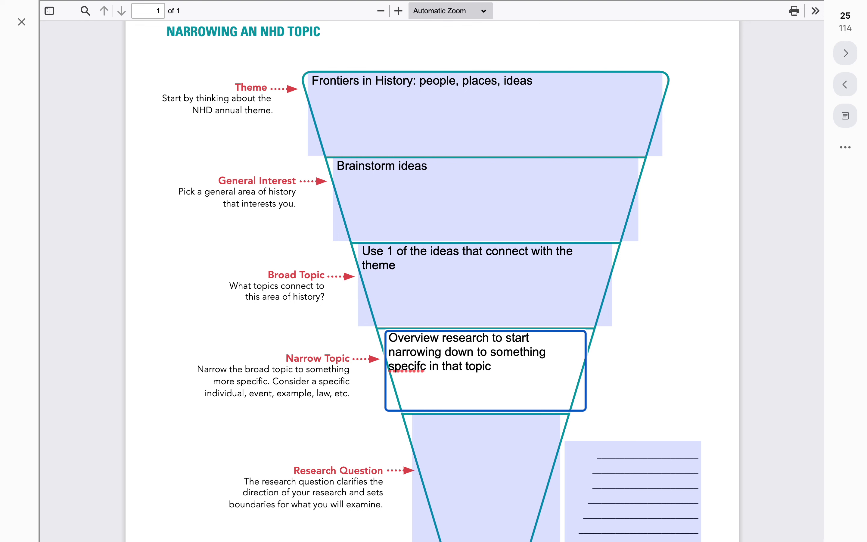
pyautogui.click(422, 370)
pyautogui.write('i')
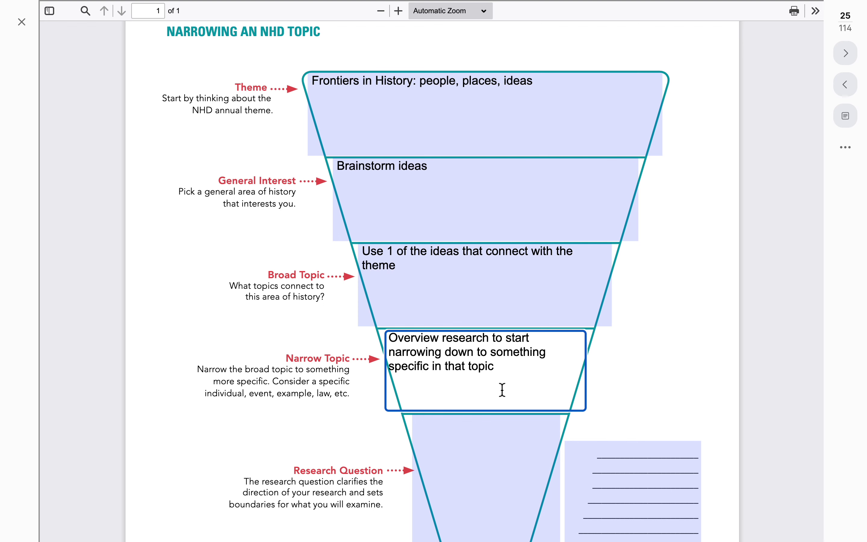
# List "Who", "What", "where", "when", "why" and "how" on separate lines in the Research Question section.
pyautogui.scroll(-2, 502, 390)
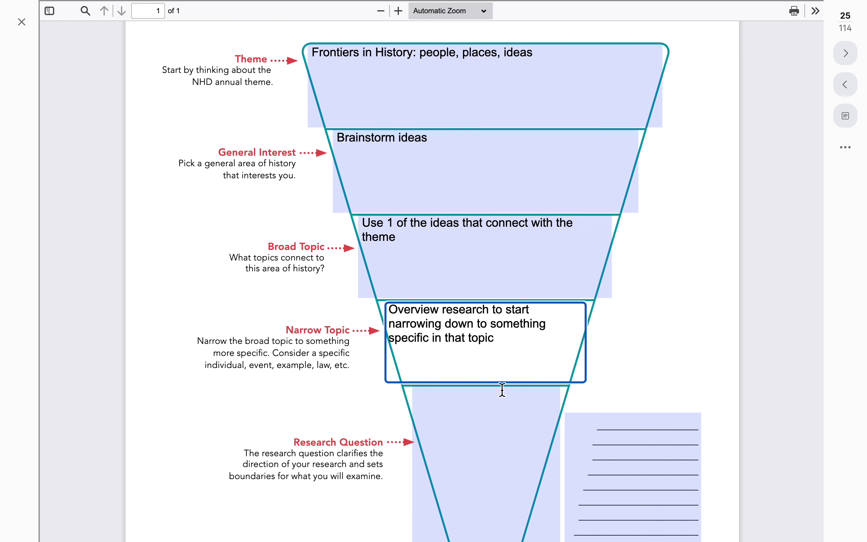
pyautogui.scroll(-5, 502, 390)
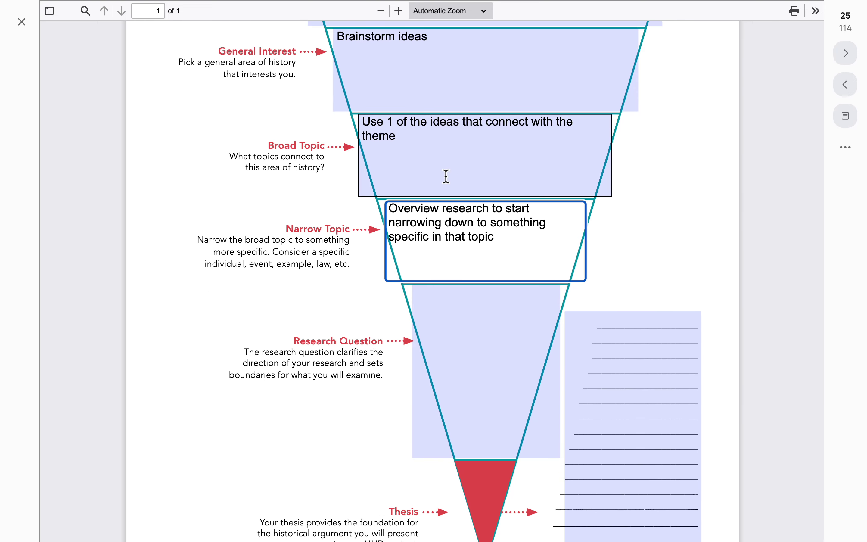
pyautogui.click(443, 335)
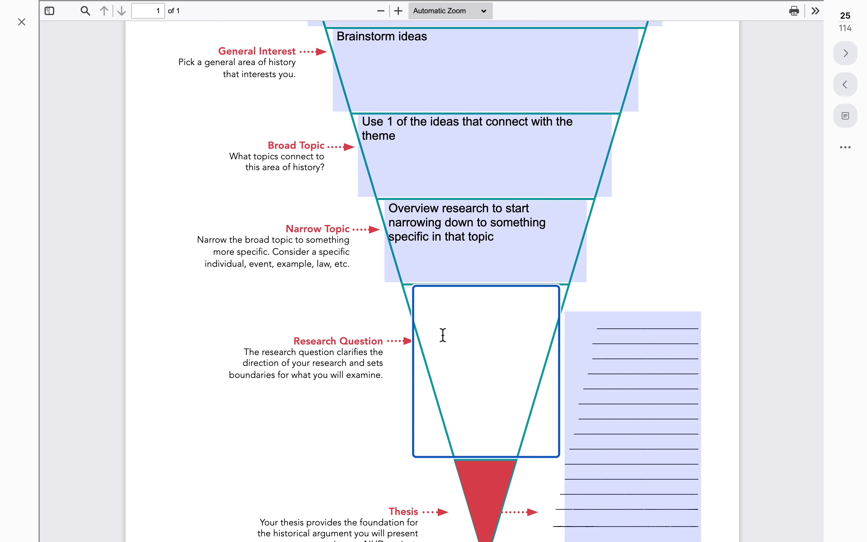
pyautogui.write('Who')
pyautogui.press('Return')
pyautogui.write('What')
pyautogui.press('BackSpace')
pyautogui.write('t')
pyautogui.press('Return')
pyautogui.write('whe')
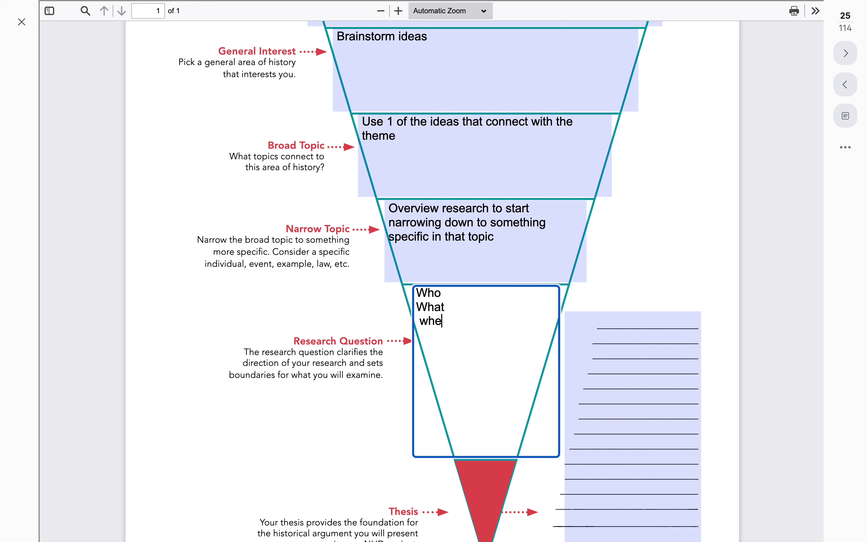
pyautogui.write('re')
pyautogui.press('Return')
pyautogui.write('when')
pyautogui.press('Return')
pyautogui.write('why')
pyautogui.press('Return')
pyautogui.write('how')
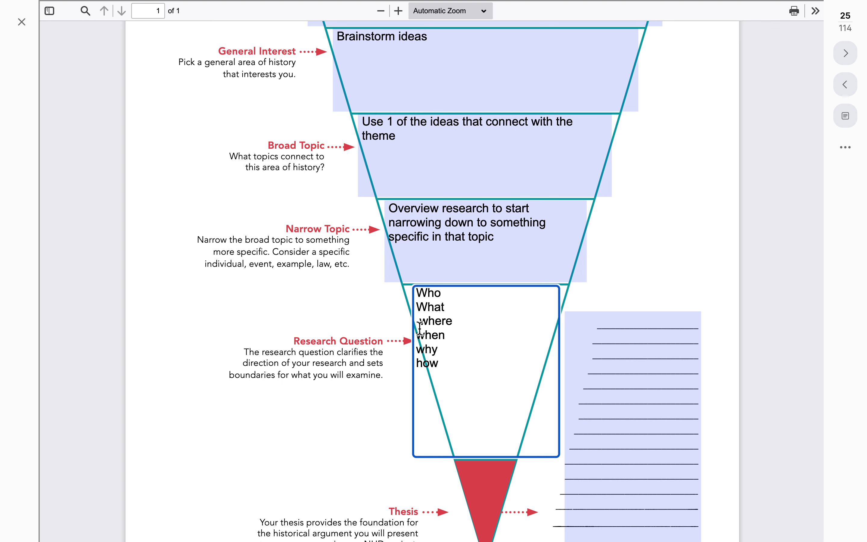
# Fill in the lined Thesis box with "The claim that all the research is going to focus.".
pyautogui.scroll(3, 421, 328)
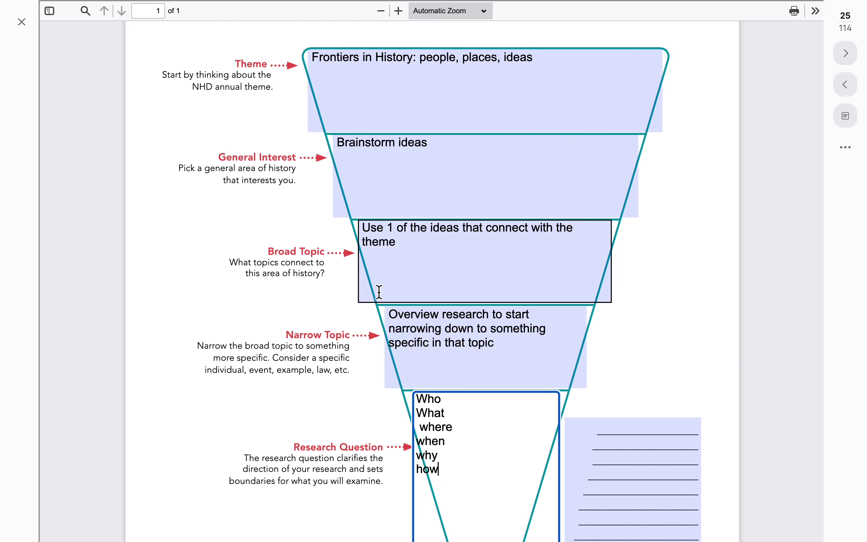
pyautogui.scroll(-3, 379, 292)
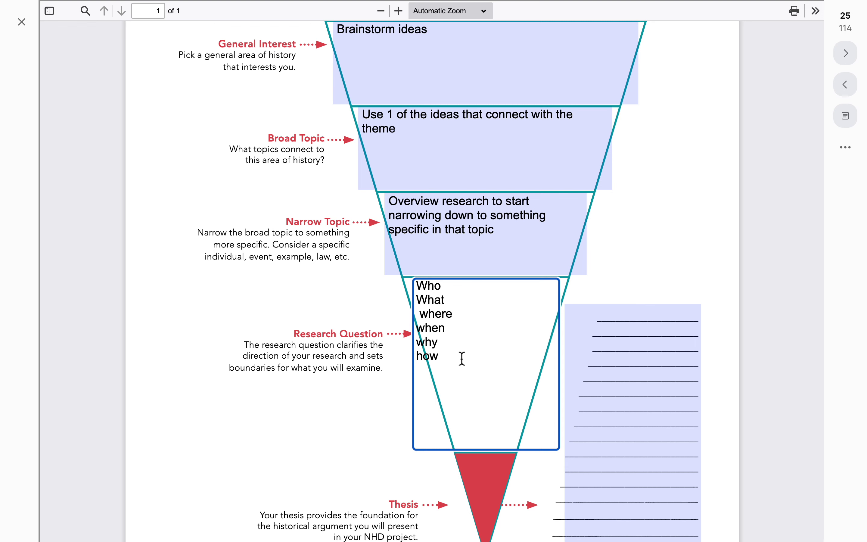
pyautogui.scroll(-3, 477, 409)
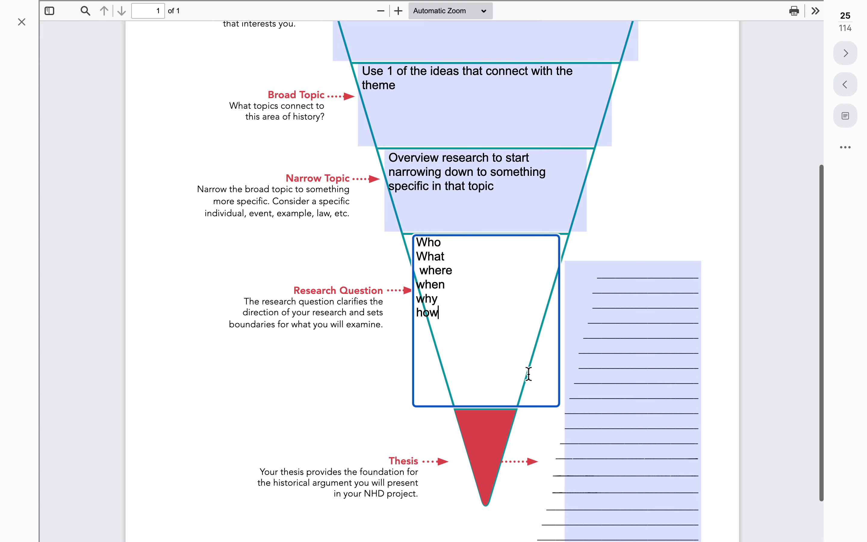
pyautogui.click(598, 301)
pyautogui.write('Th')
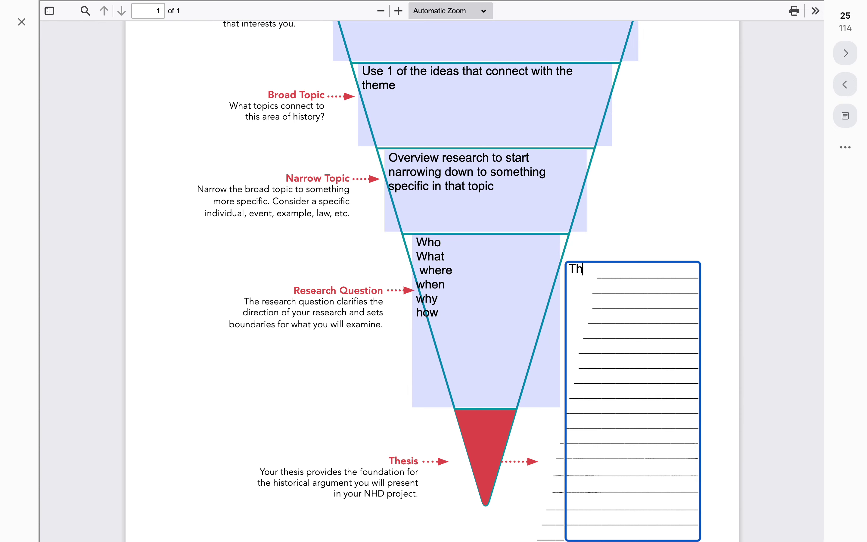
pyautogui.write('e claim that ')
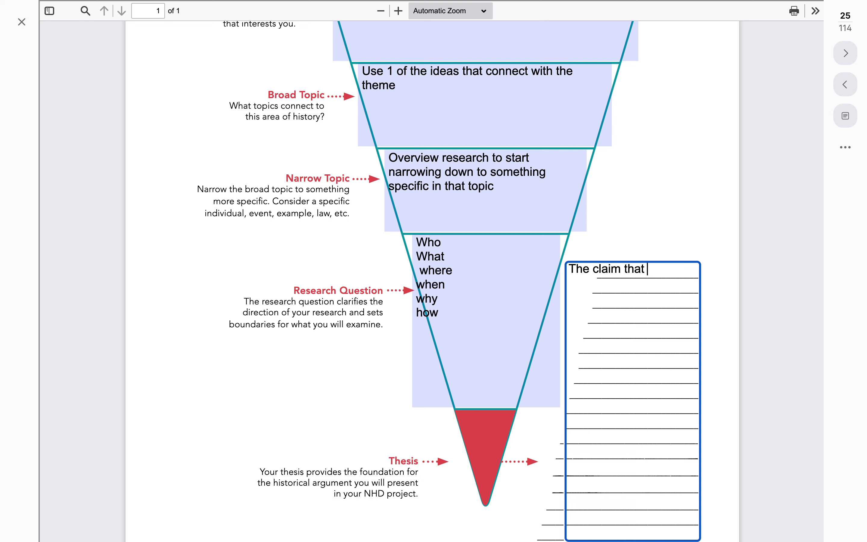
pyautogui.write('all the research ')
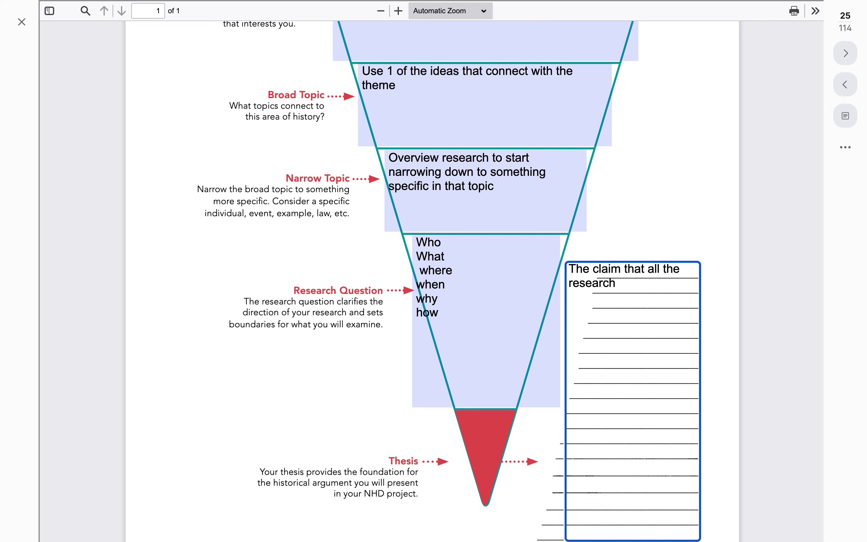
pyautogui.write('is going to focus')
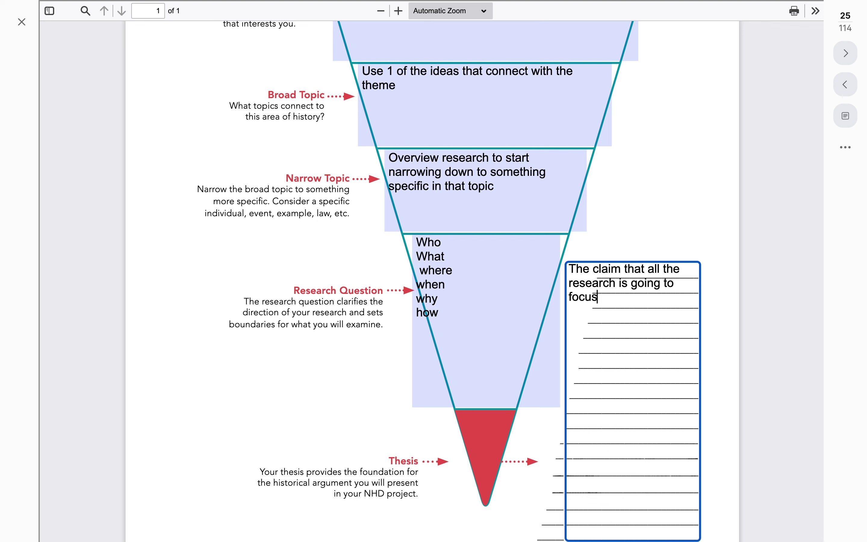
pyautogui.write('.')
pyautogui.scroll(-2, 594, 414)
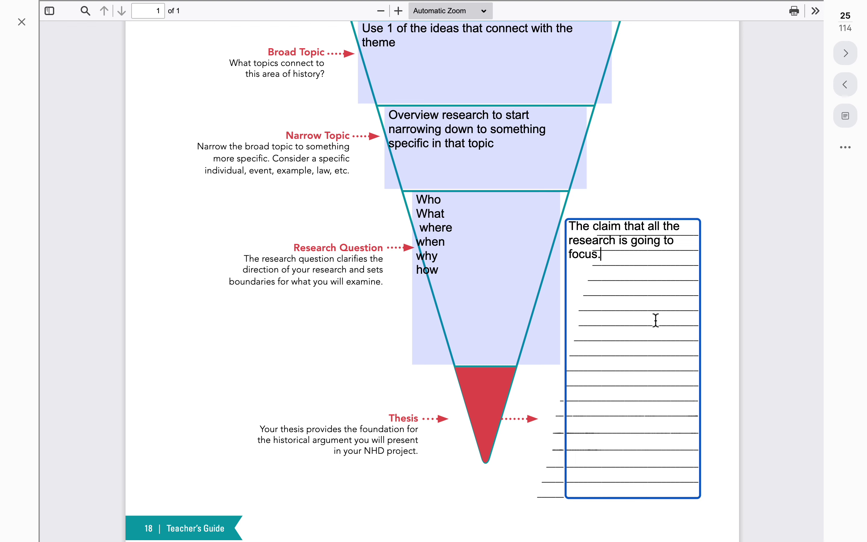
pyautogui.scroll(5, 656, 320)
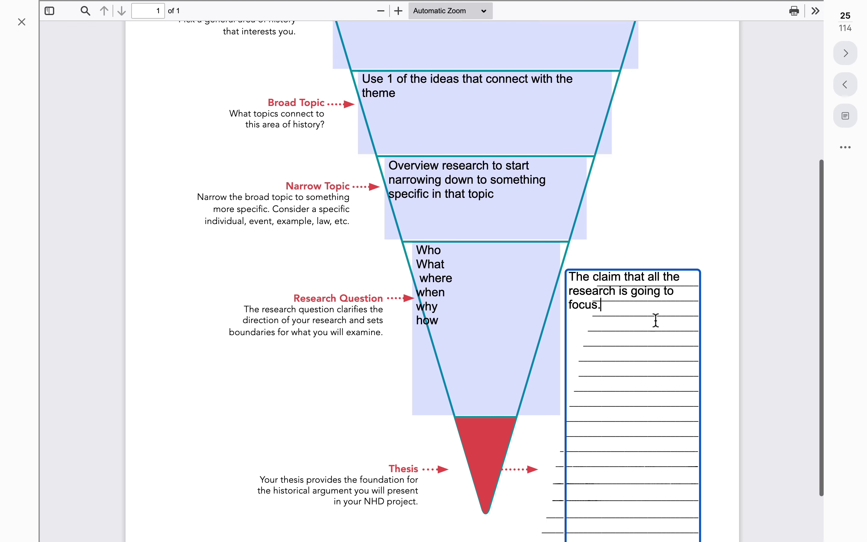
pyautogui.scroll(3, 655, 320)
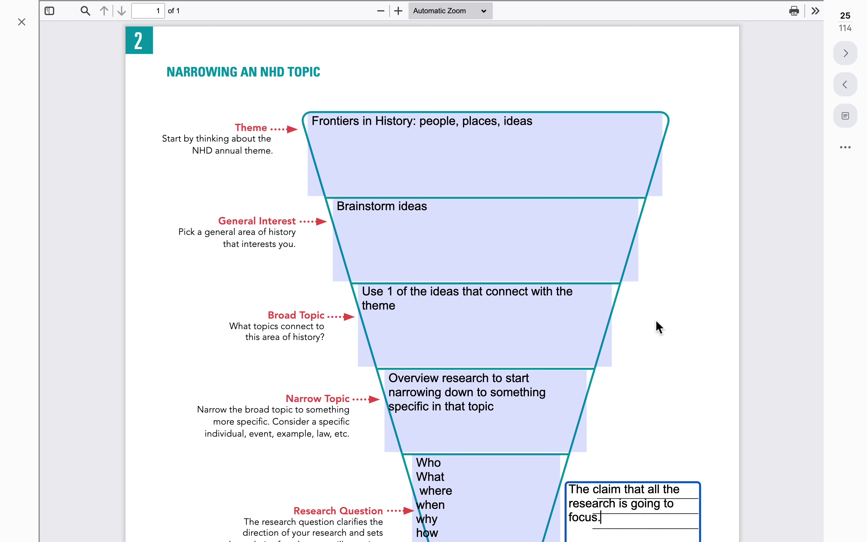
pyautogui.scroll(-3, 656, 321)
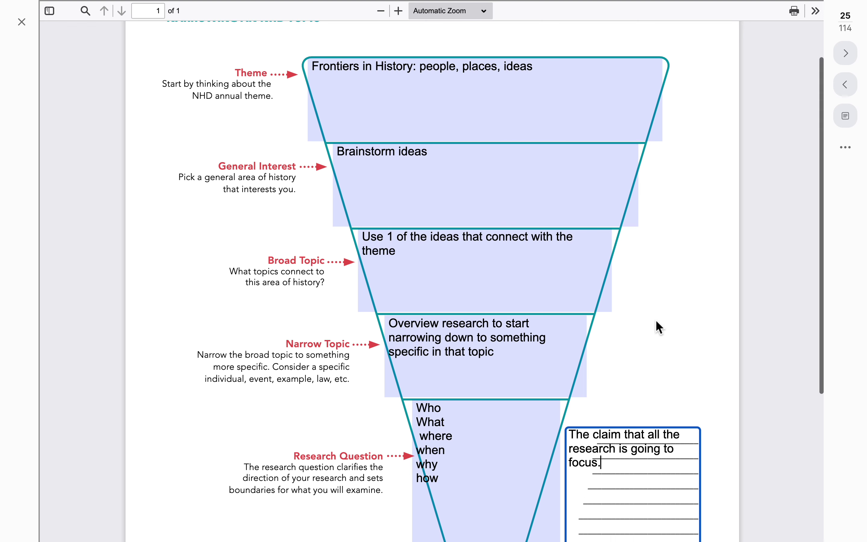
pyautogui.scroll(-1, 656, 319)
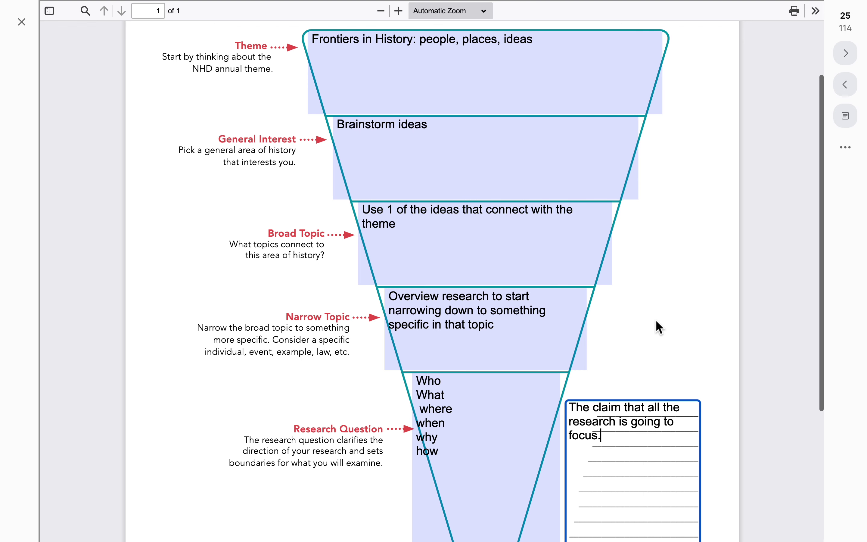